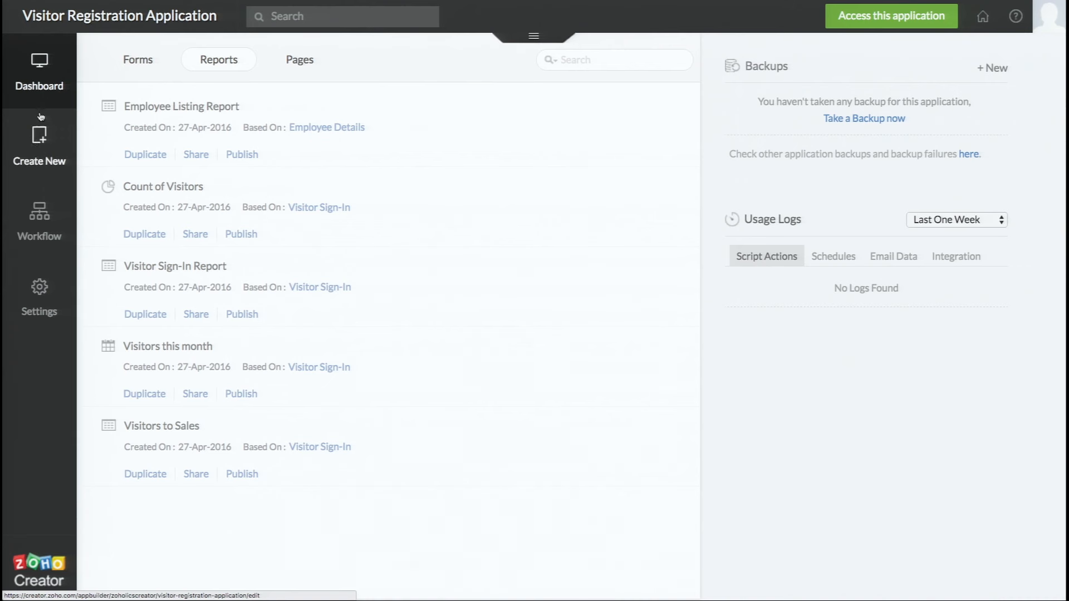
- From Settings, go to the dashboard's Forms list and open Employee Details in the form builder
click(5, 270)
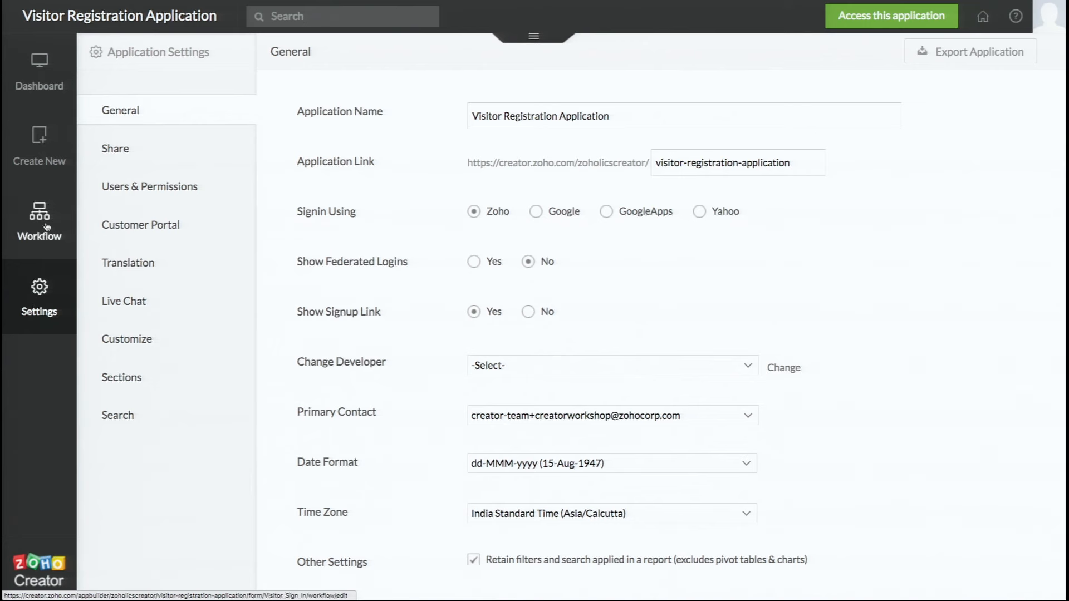
click(54, 94)
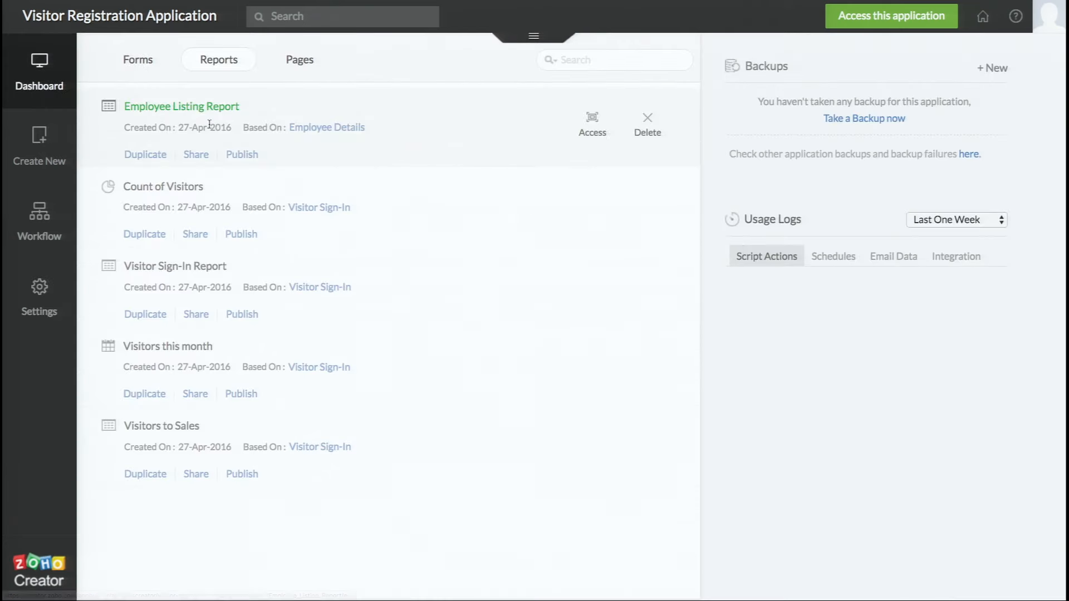
click(153, 62)
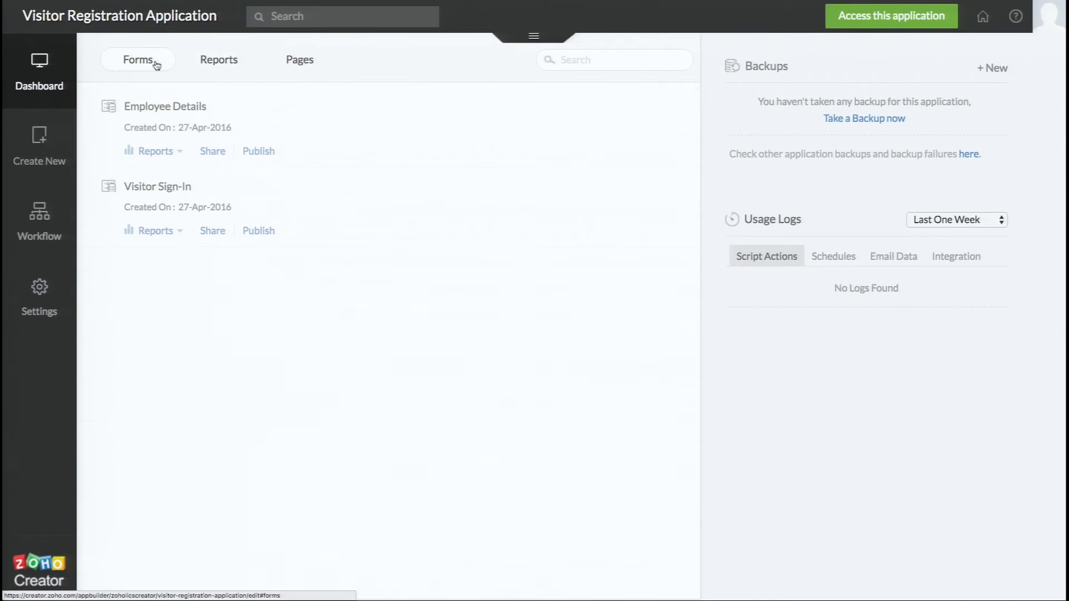
click(172, 106)
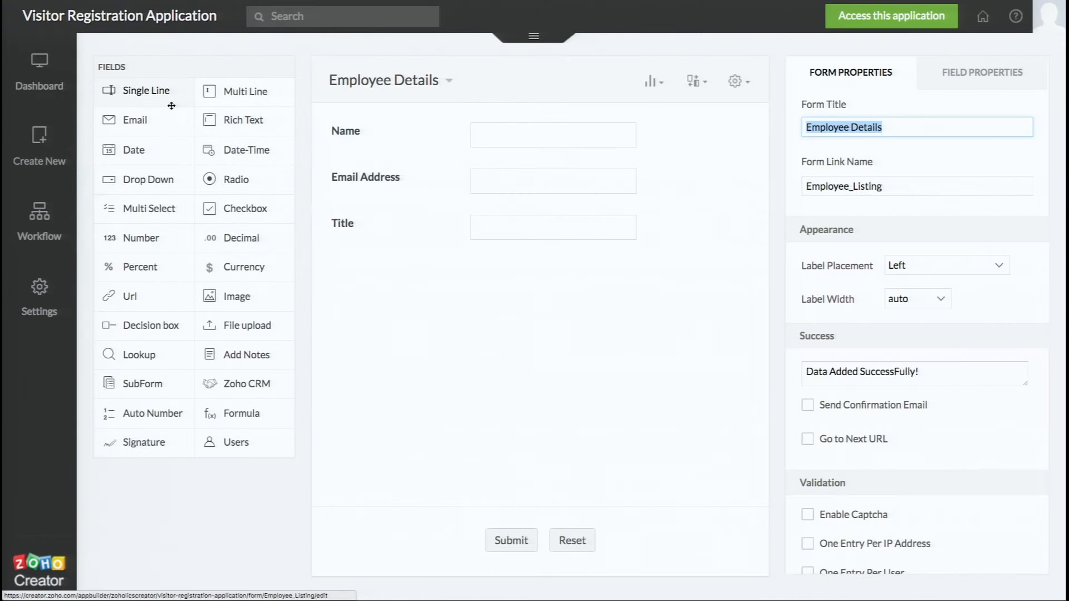
- Open the application's General settings page from the form's gear Settings menu
click(747, 86)
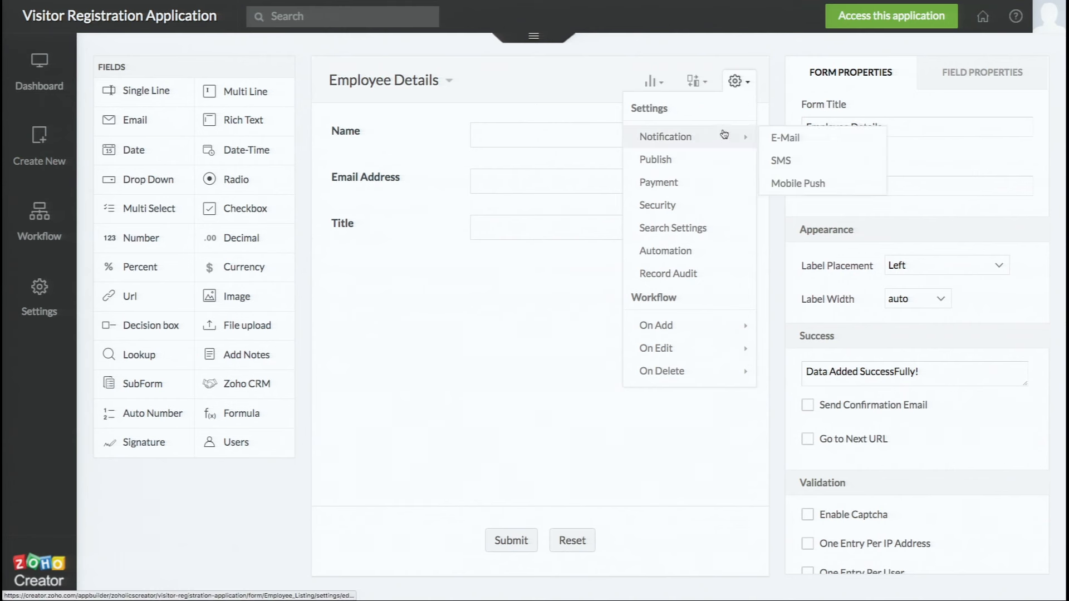
click(54, 314)
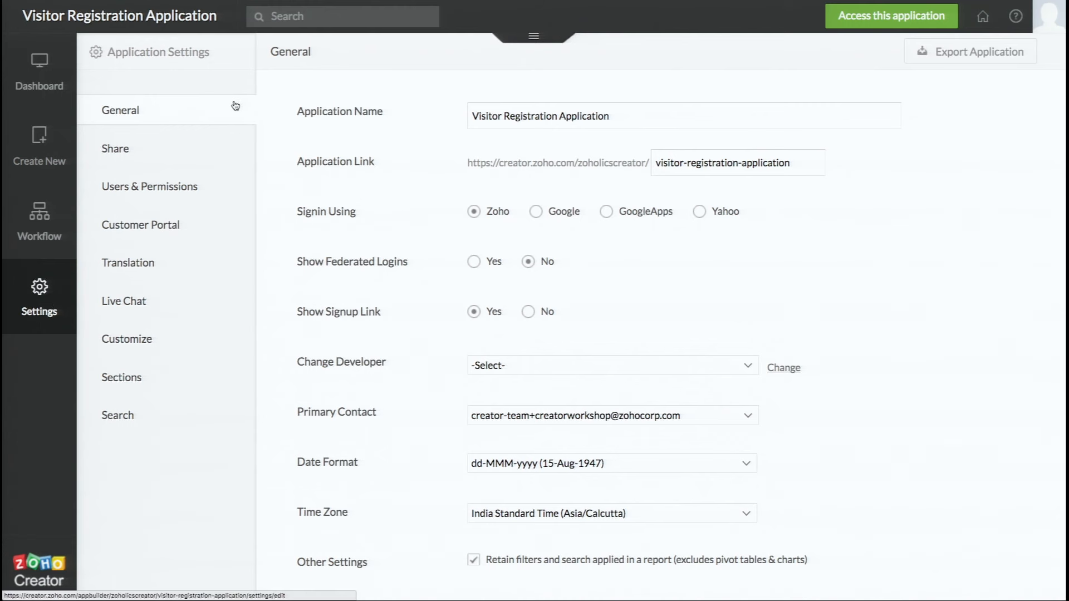
- Save the General settings unchanged, keeping dd-MMM-yyyy dates and India Standard Time
click(493, 115)
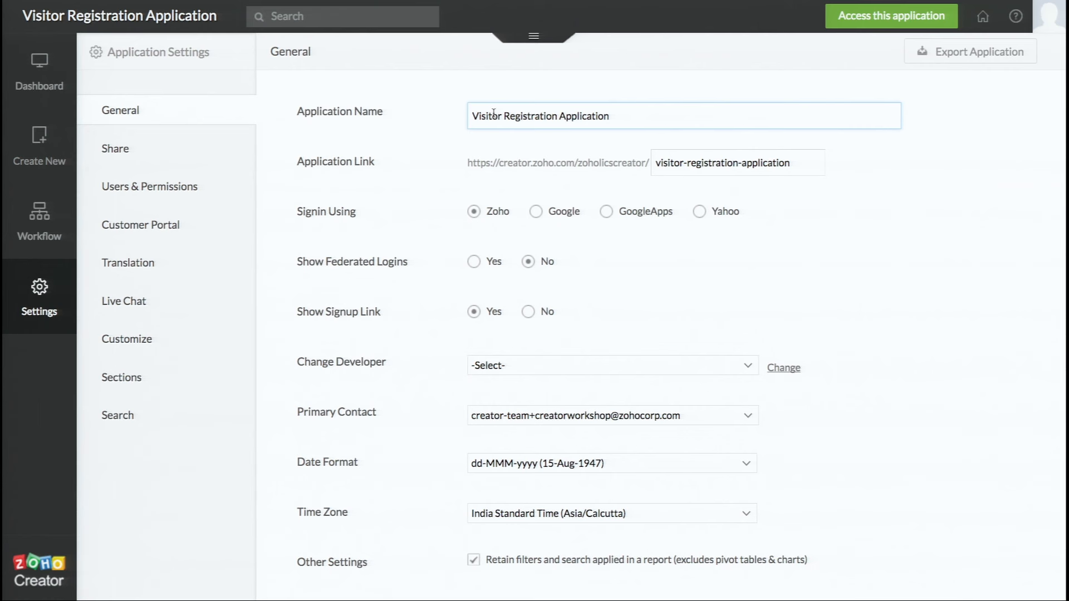
click(687, 162)
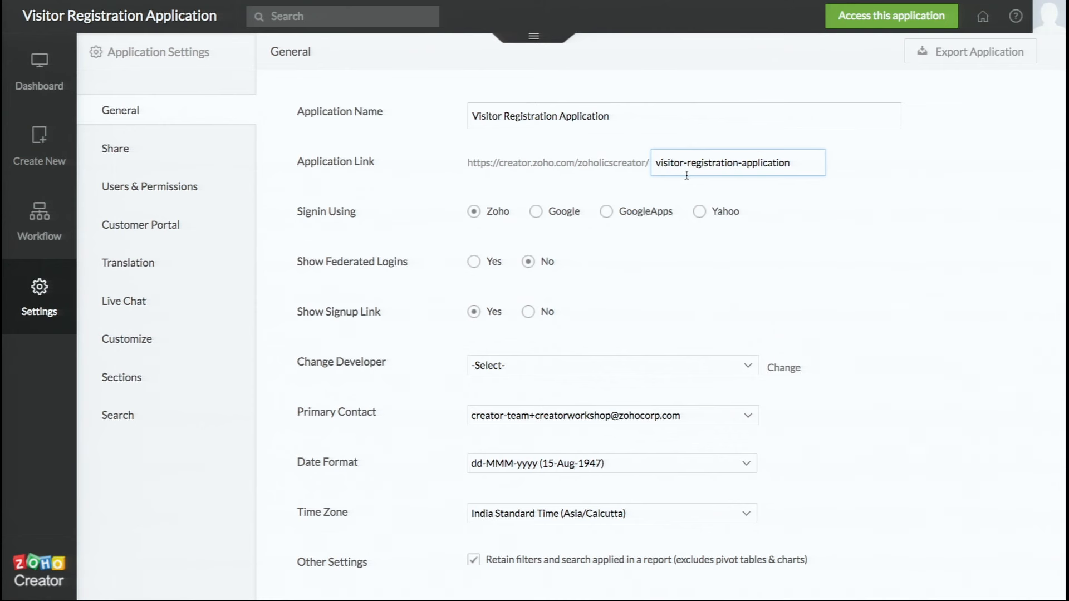
scroll(680, 279, down, 2)
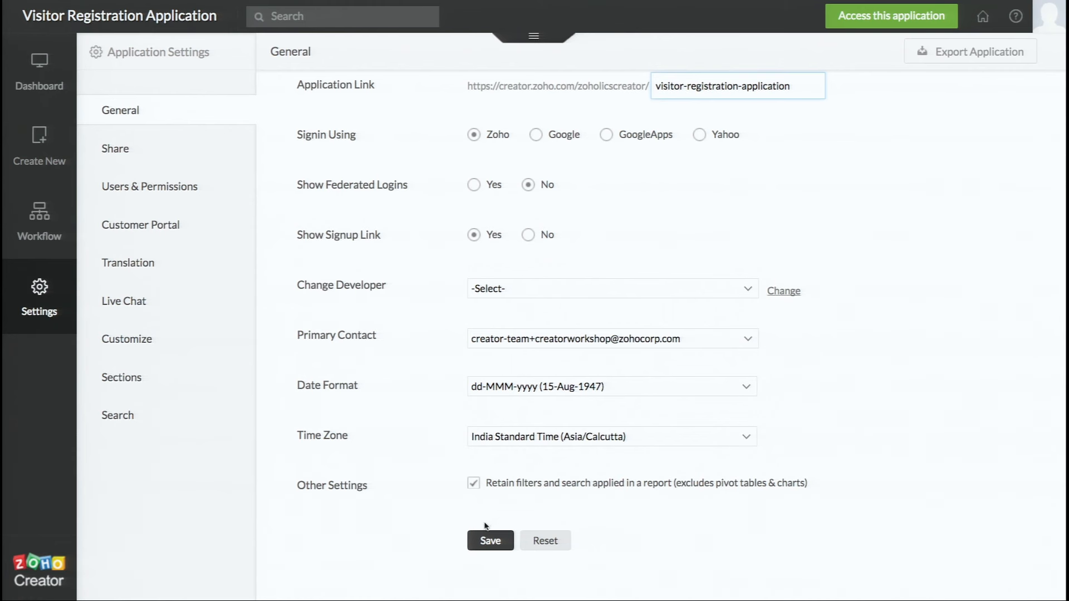
scroll(481, 490, up, 2)
scroll(481, 490, down, 2)
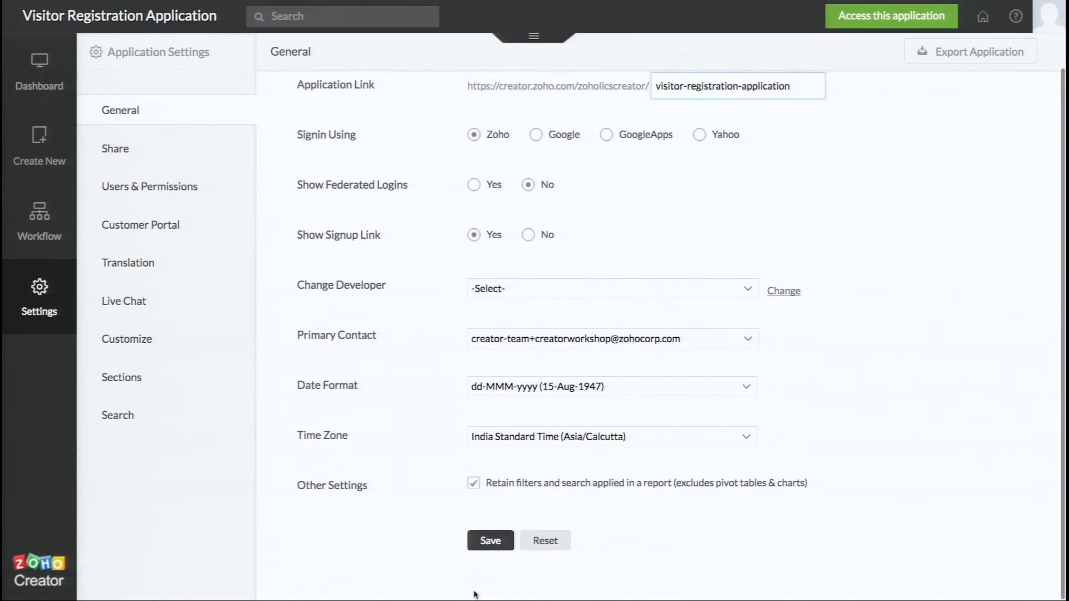
click(492, 549)
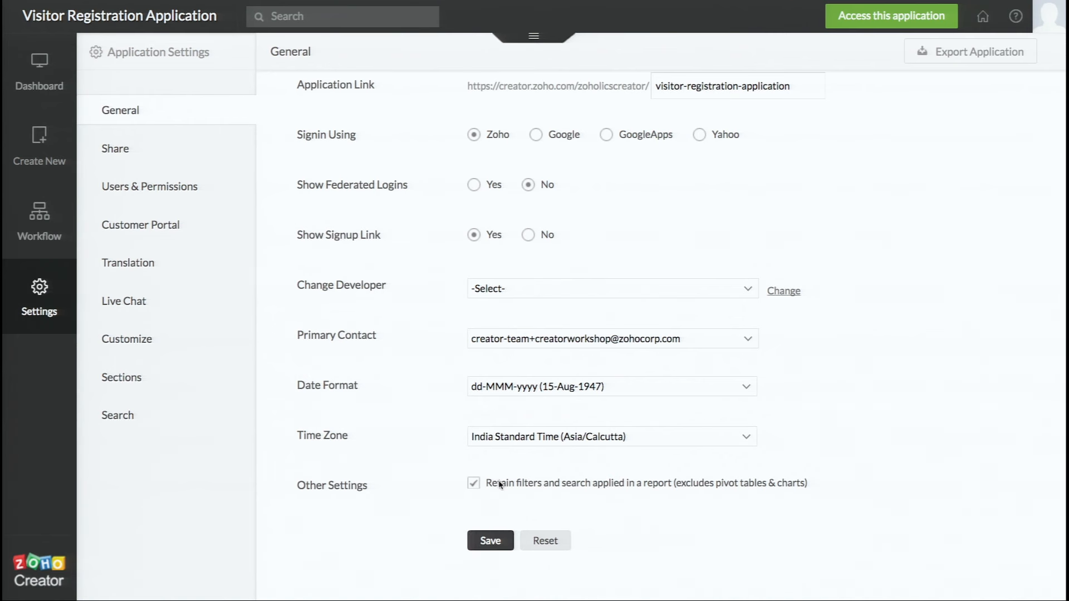
scroll(540, 365, up, 2)
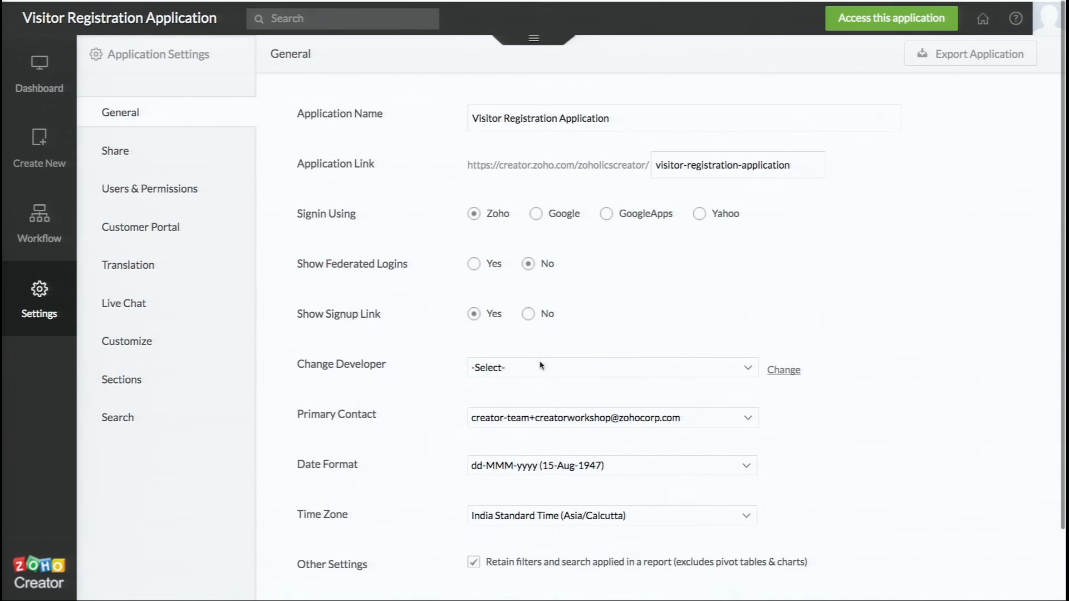
- Open the Share settings listing the application's forms and reports, still unshared
click(164, 158)
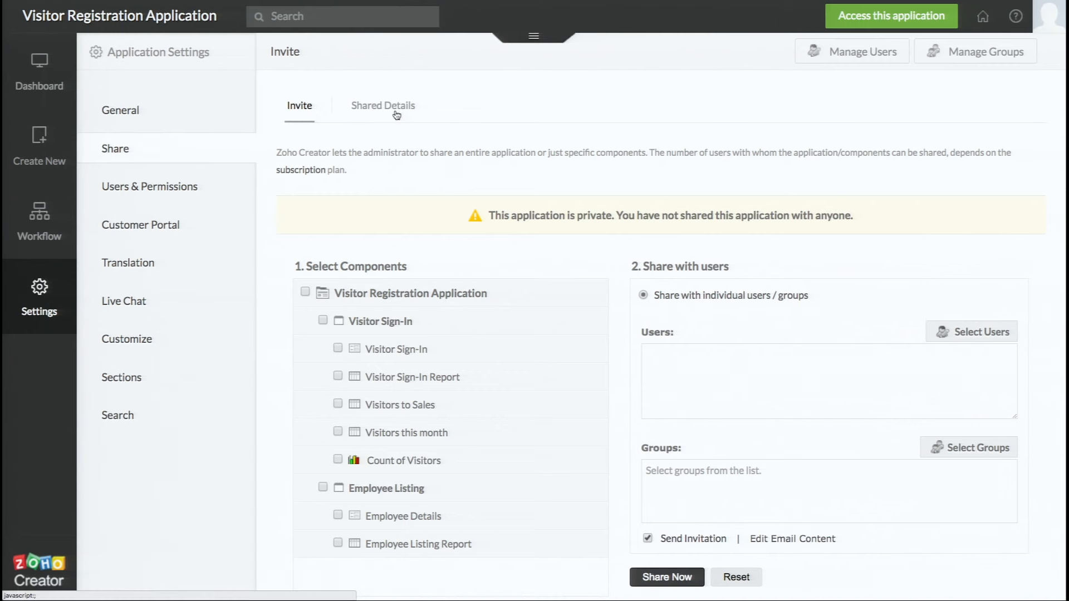
scroll(313, 122, down, 1)
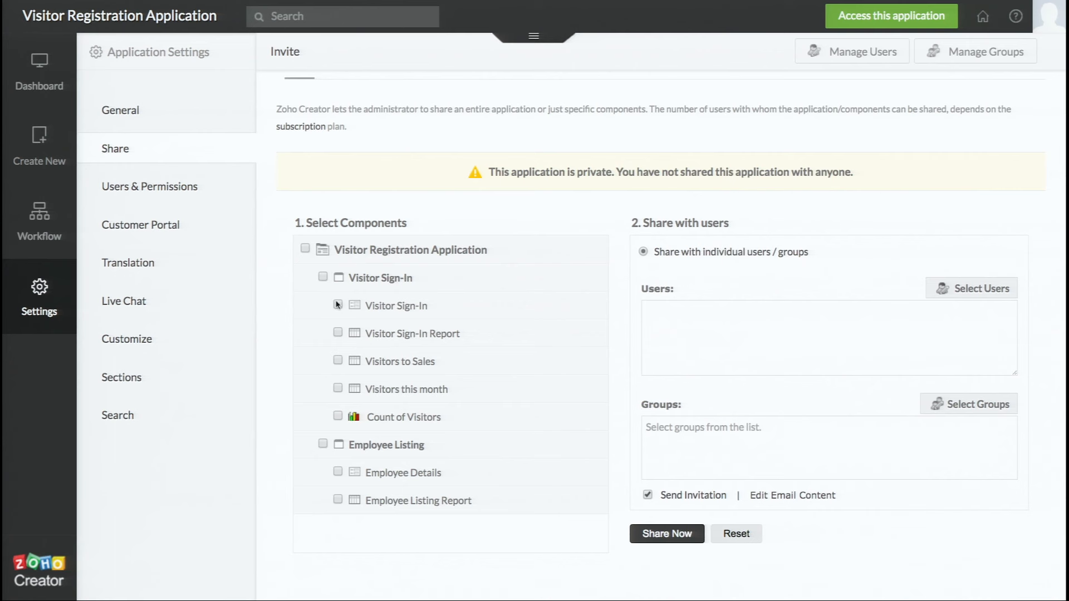
- Tick every application component and enter the invitee's e-mail address as the user
click(306, 249)
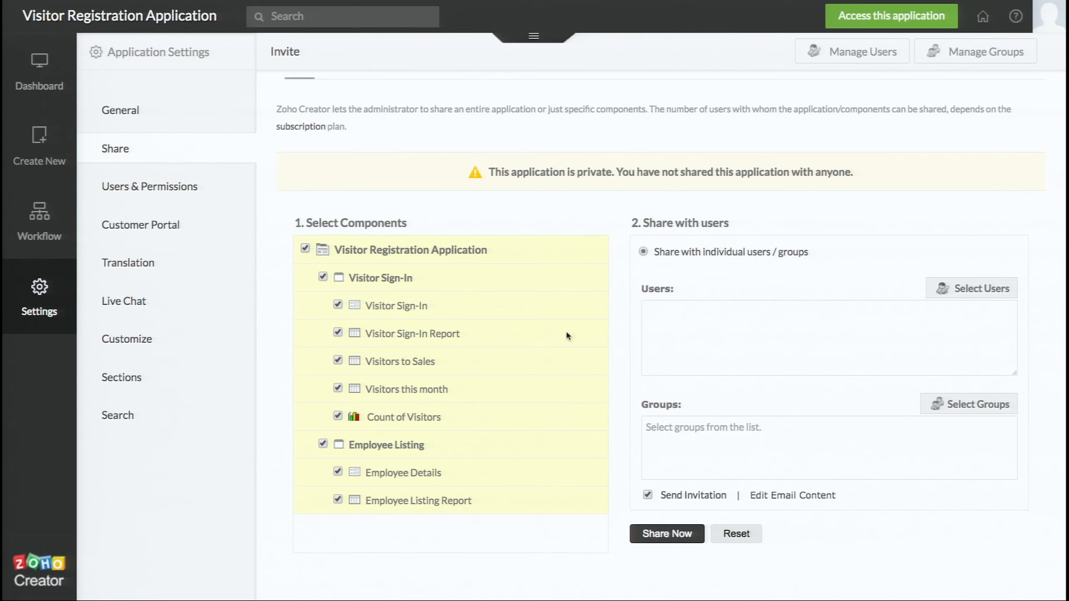
click(679, 323)
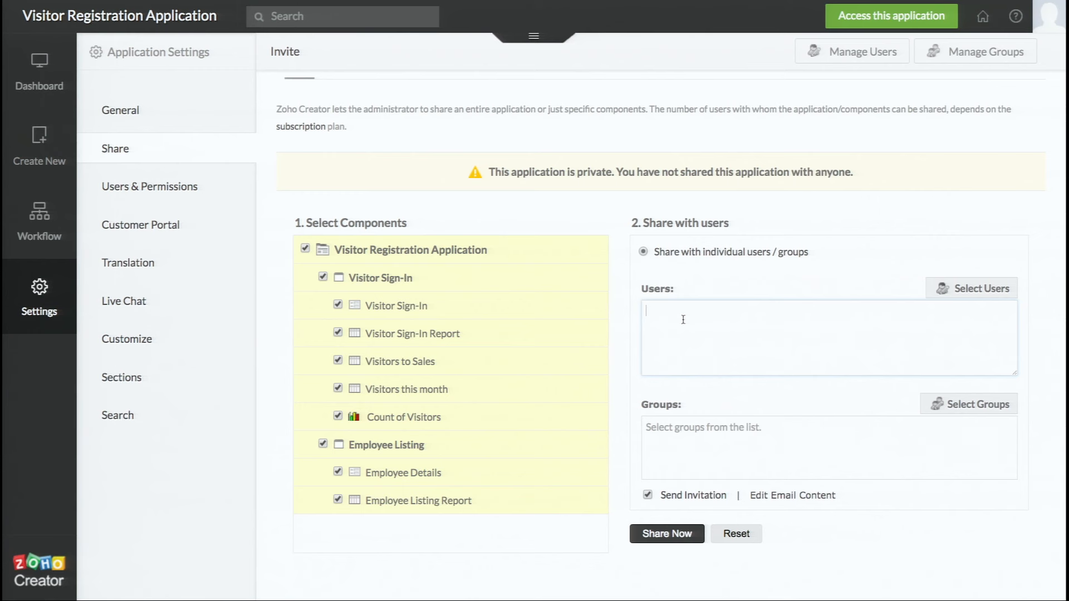
- Remove the trailing comma so only the single e-mail address remains
click(676, 334)
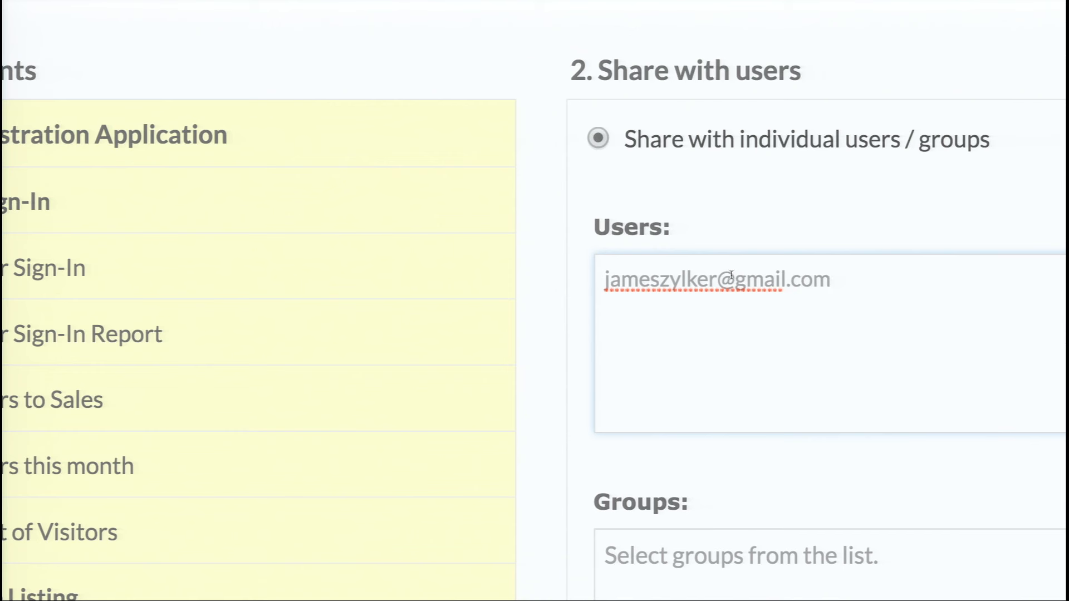
text(,)
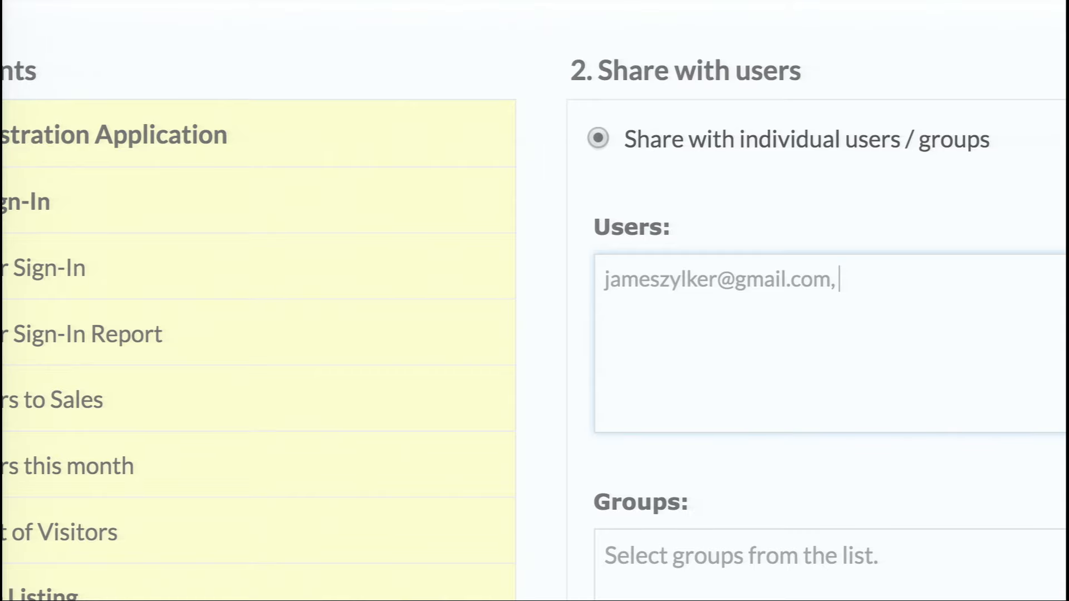
key(BackSpace)
key(BackSpace)
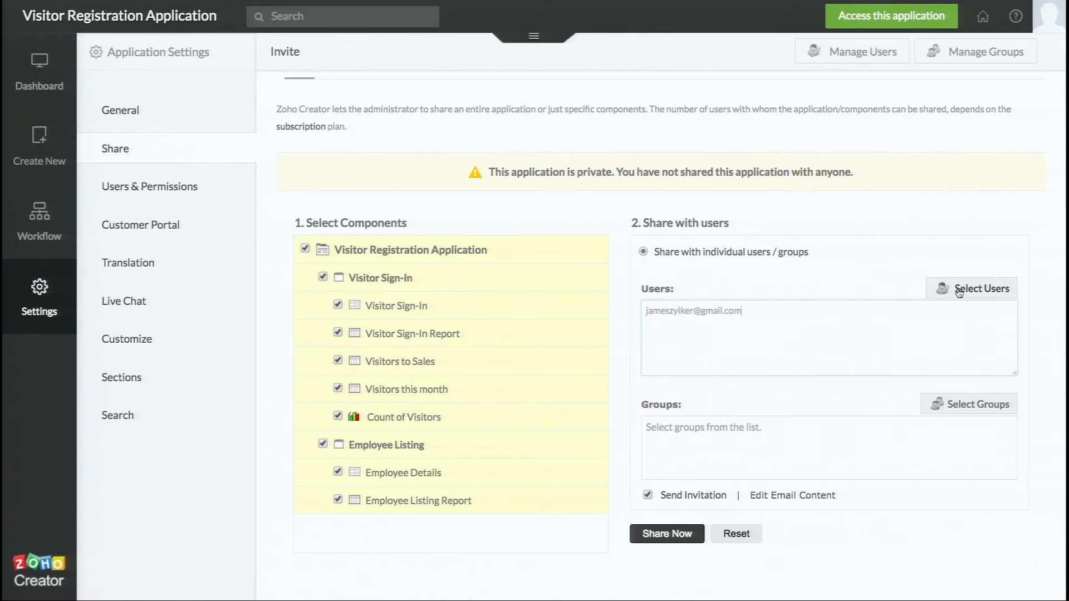
click(959, 291)
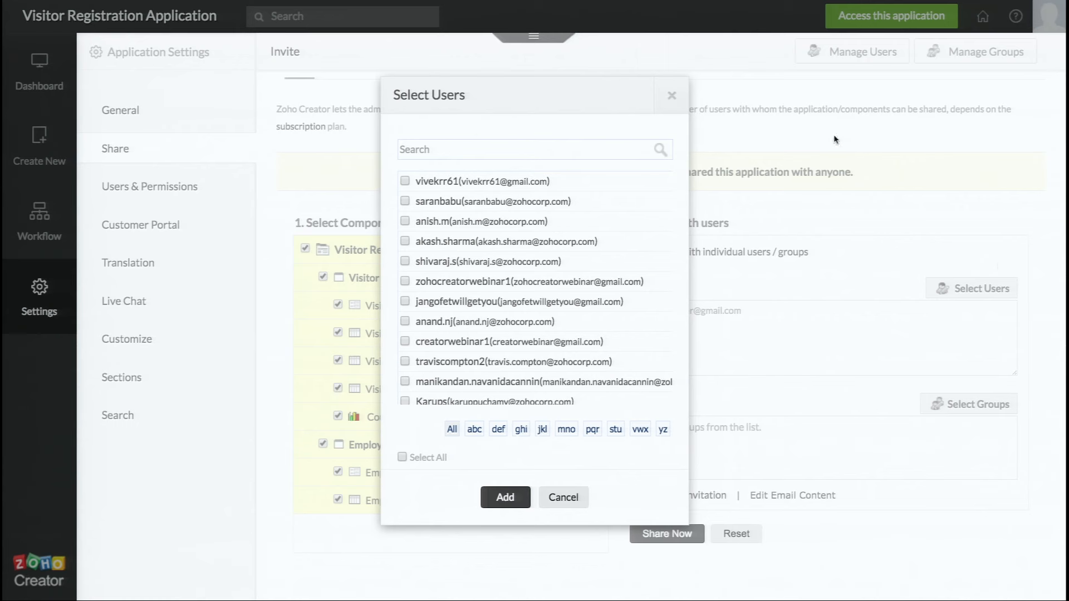
click(671, 96)
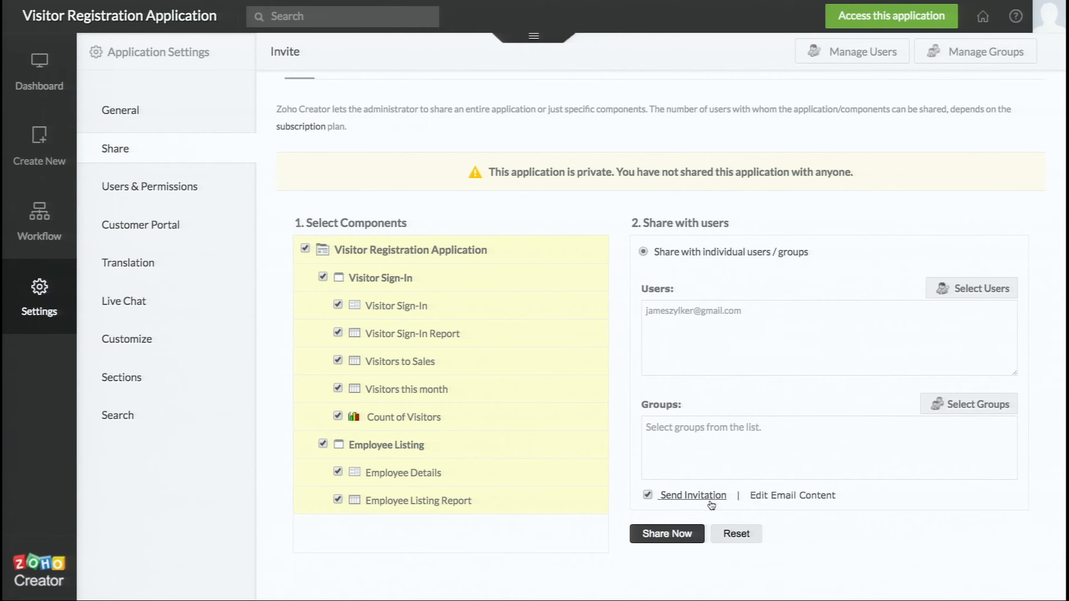
click(778, 499)
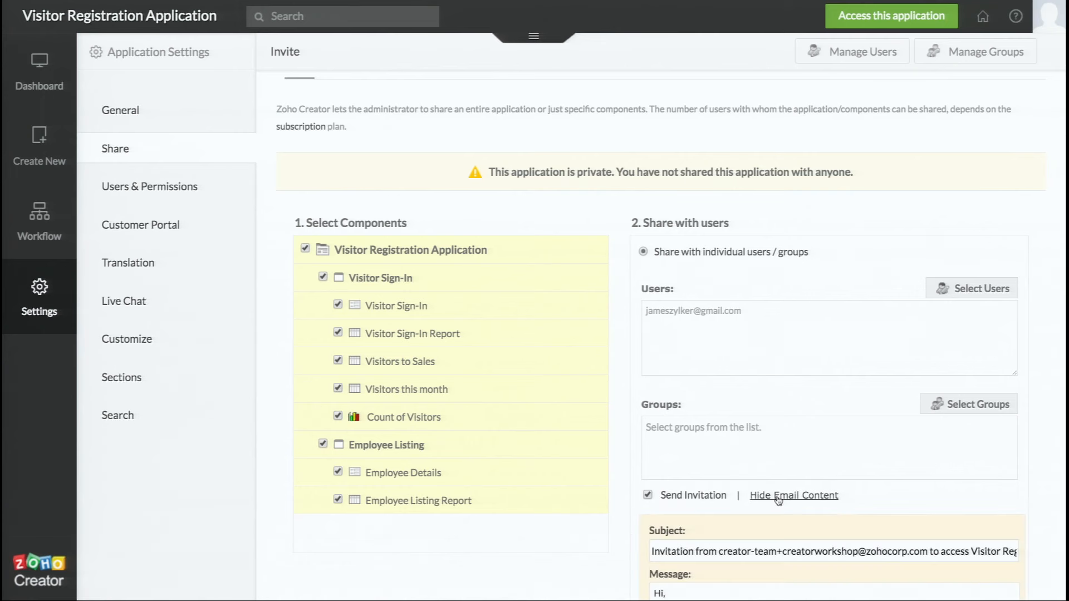
scroll(778, 500, down, 3)
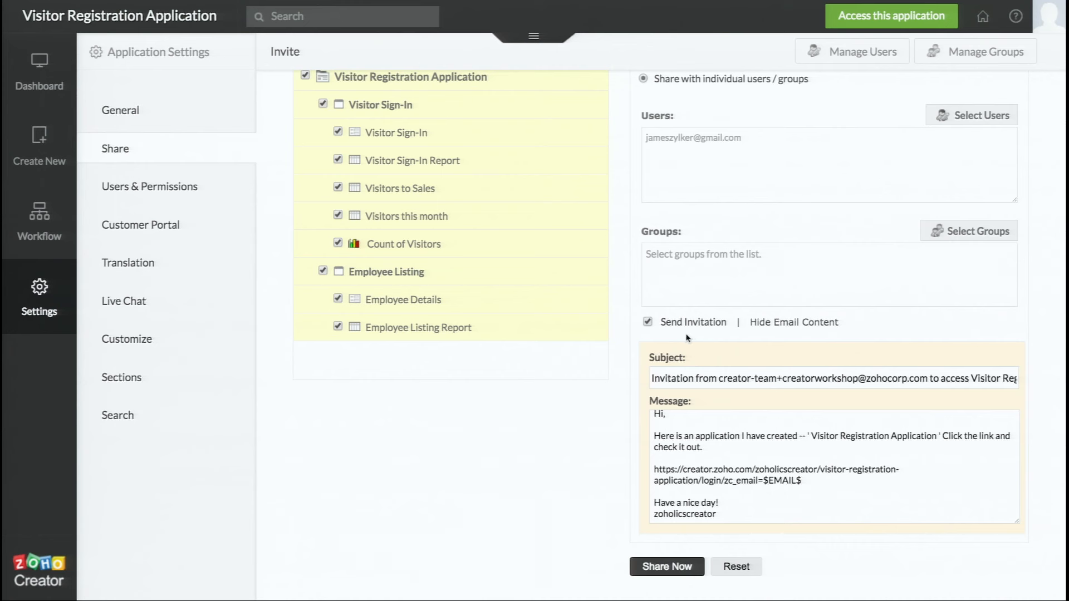
click(648, 323)
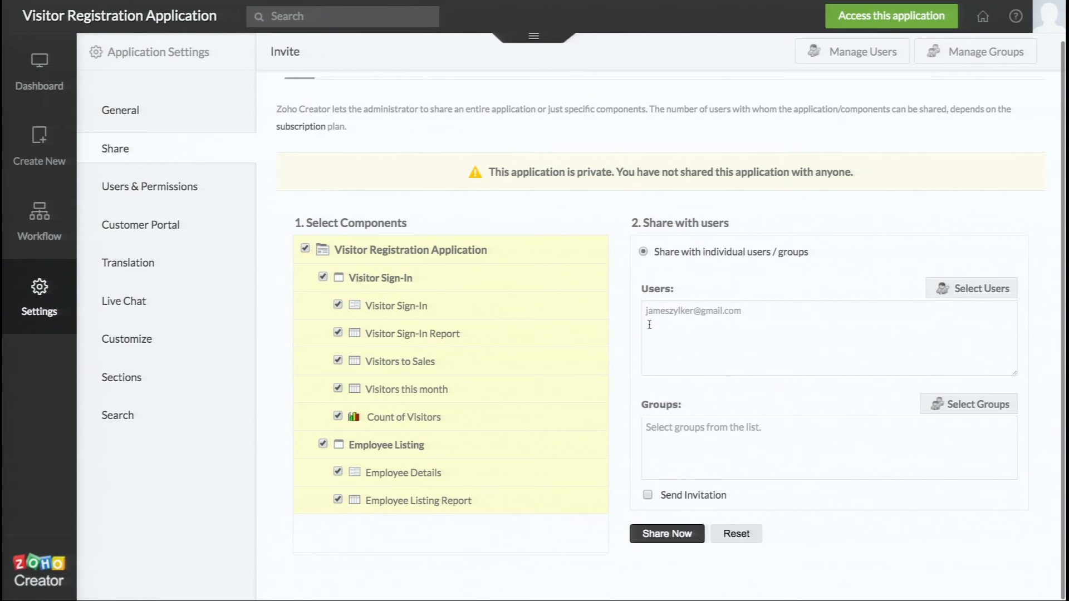
click(648, 495)
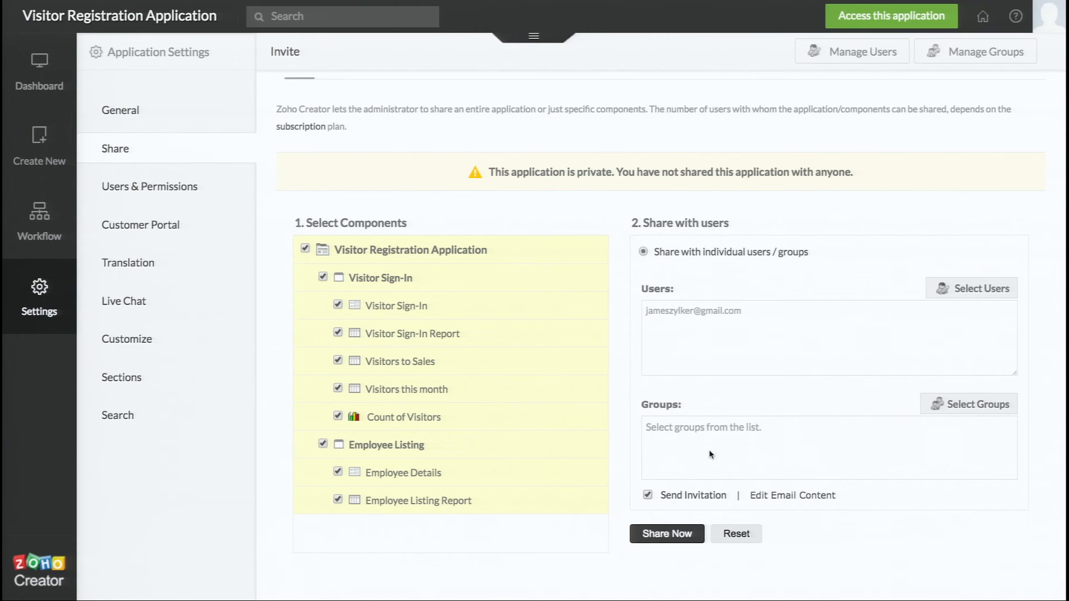
click(724, 330)
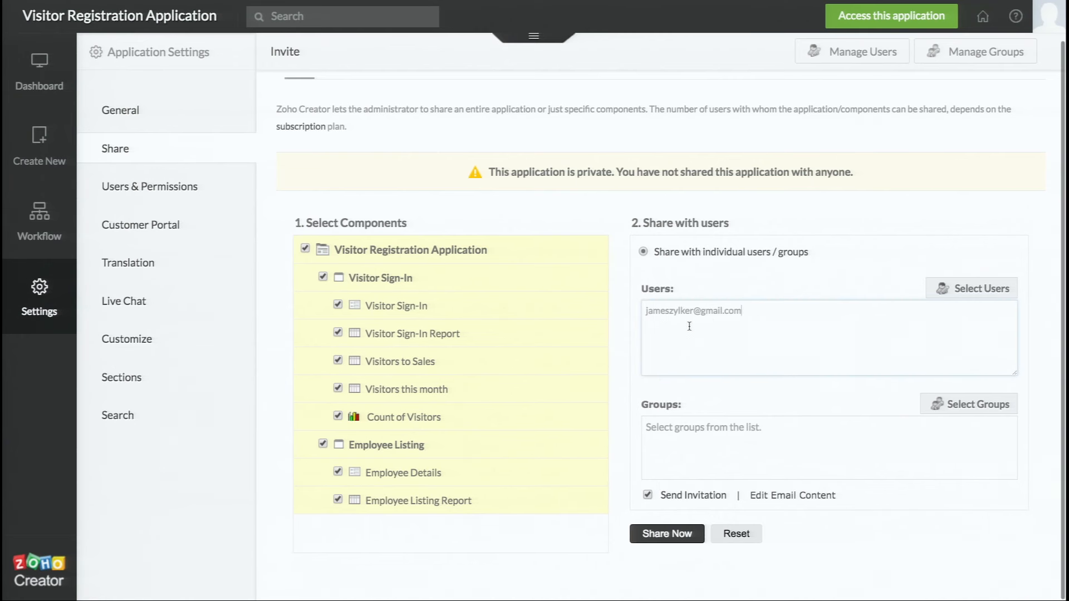
- Share the selected components with the user and acknowledge the sharing confirmation
click(664, 535)
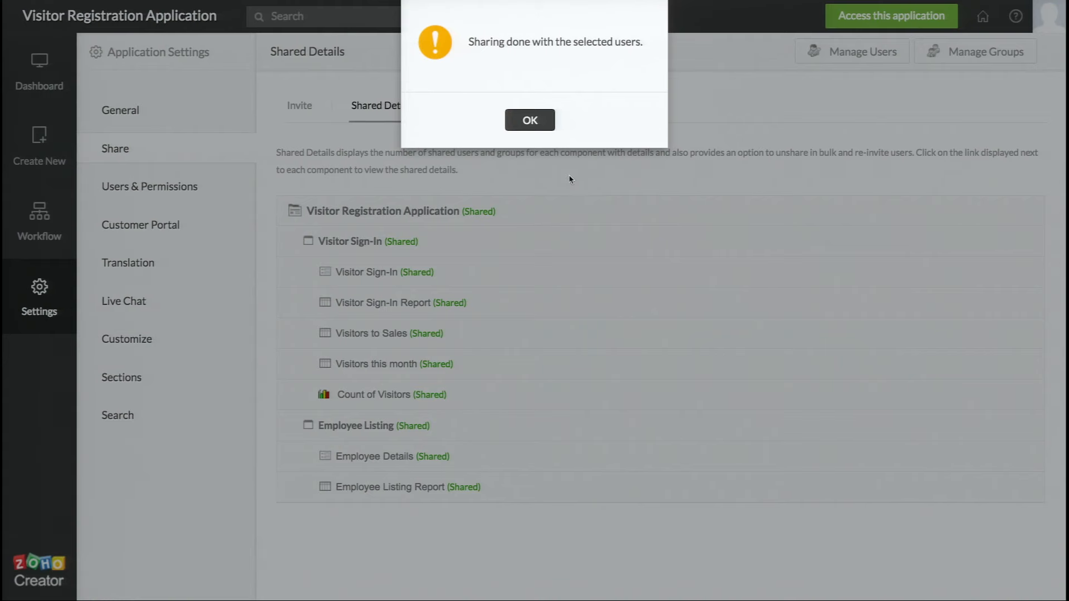
click(543, 128)
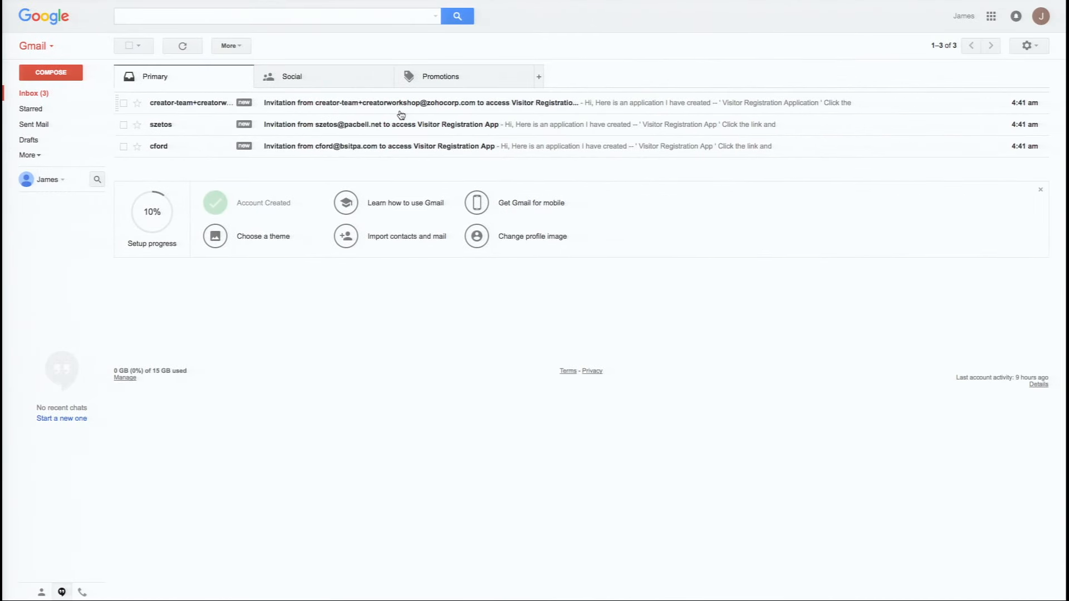
- Reload the Gmail inbox and open the newest Visitor Registration Application invitation
mouse_move(264, 5)
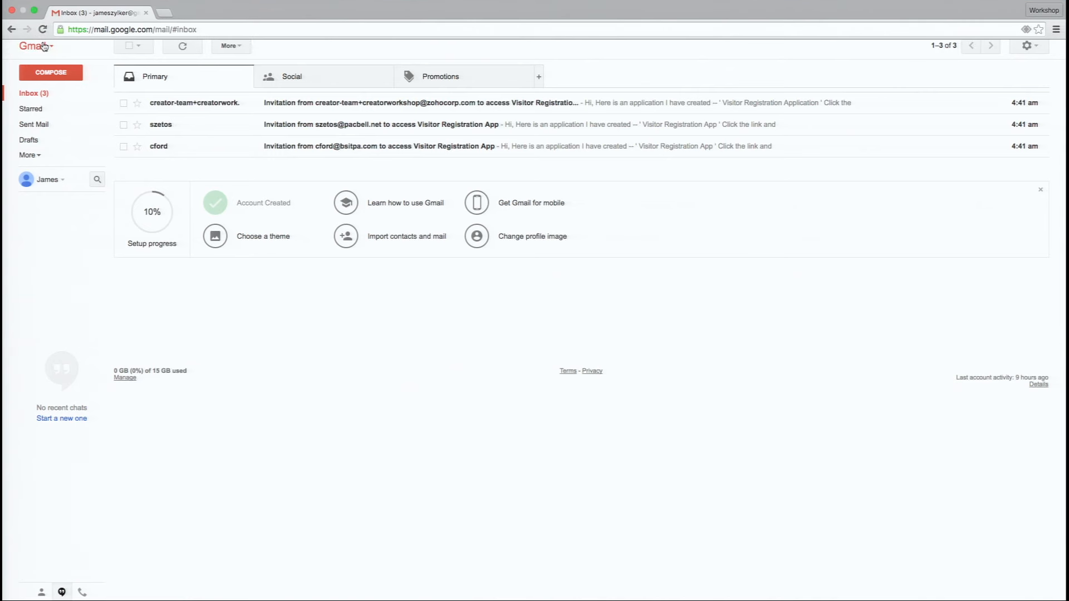
click(43, 30)
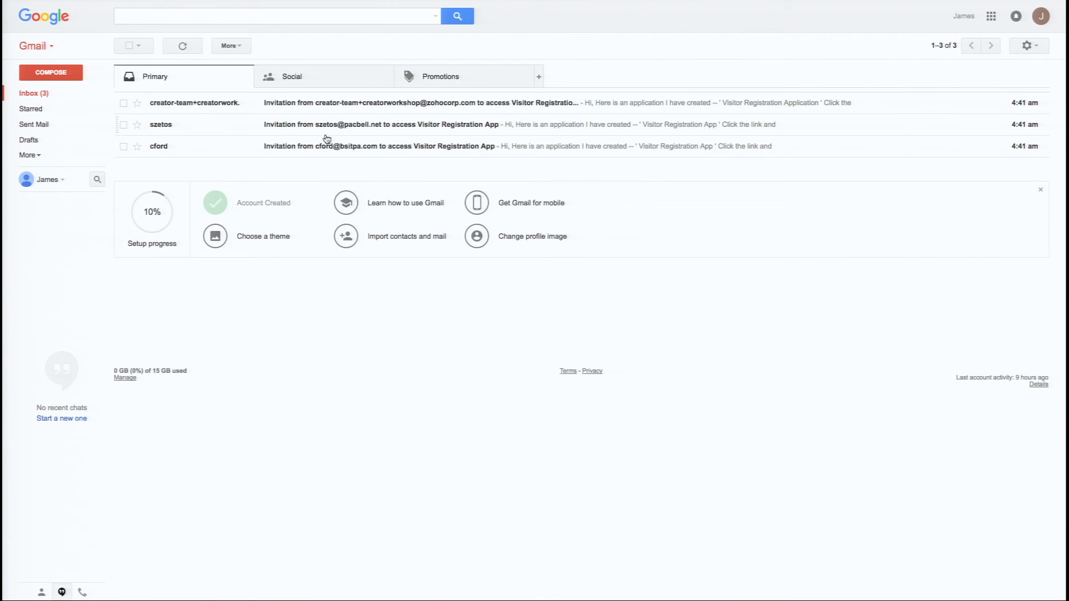
click(359, 111)
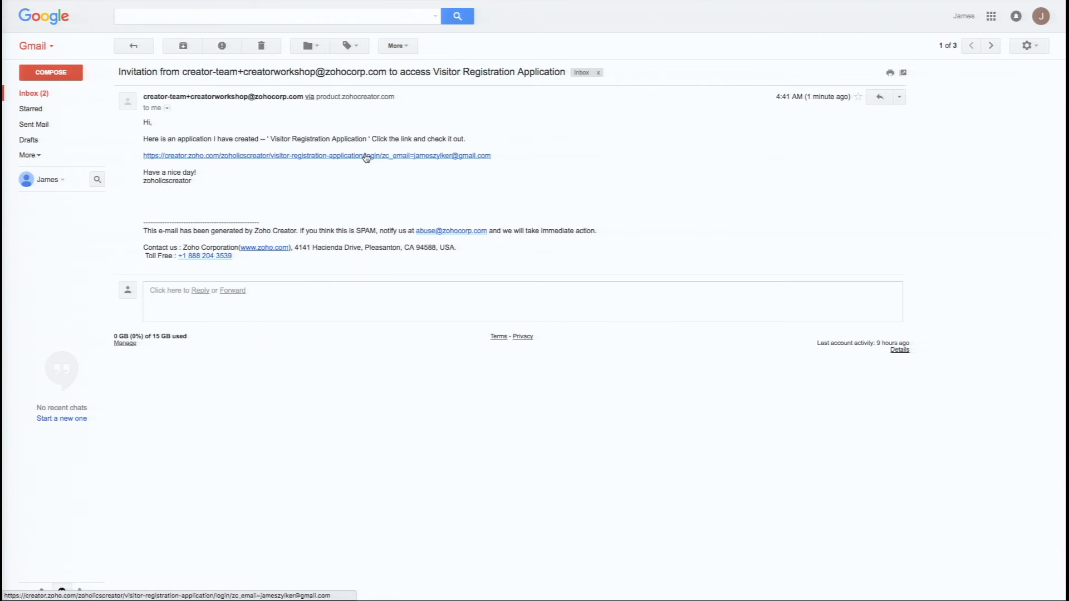
- Follow the creator.zoho.com link in the invitation to open the Visitor Sign-In form
click(366, 158)
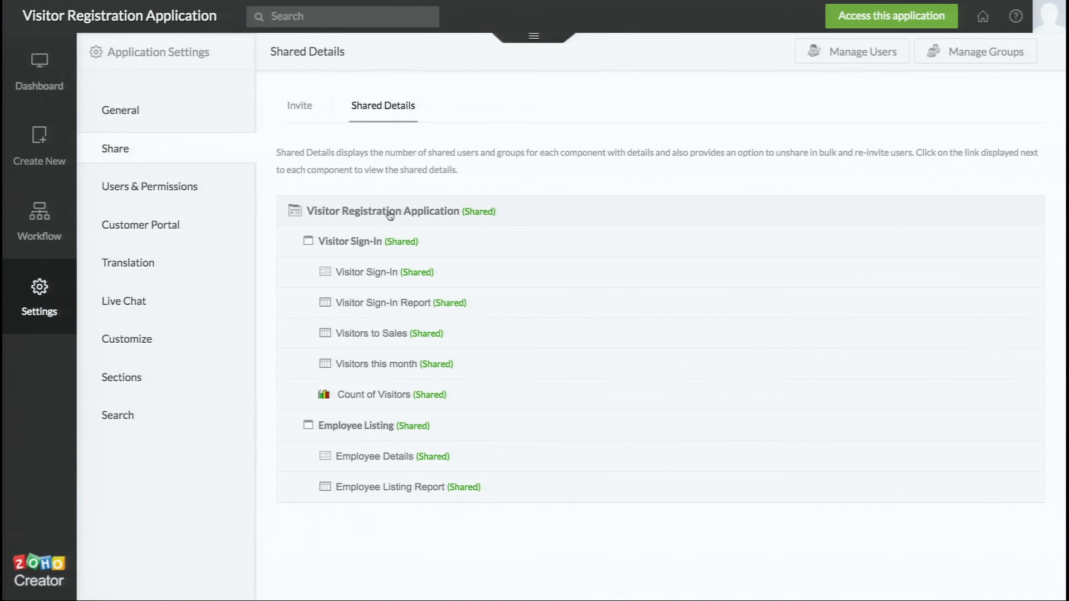
- Expand the Visitor Sign-In row in Shared Details to see which user it's shared with
click(386, 274)
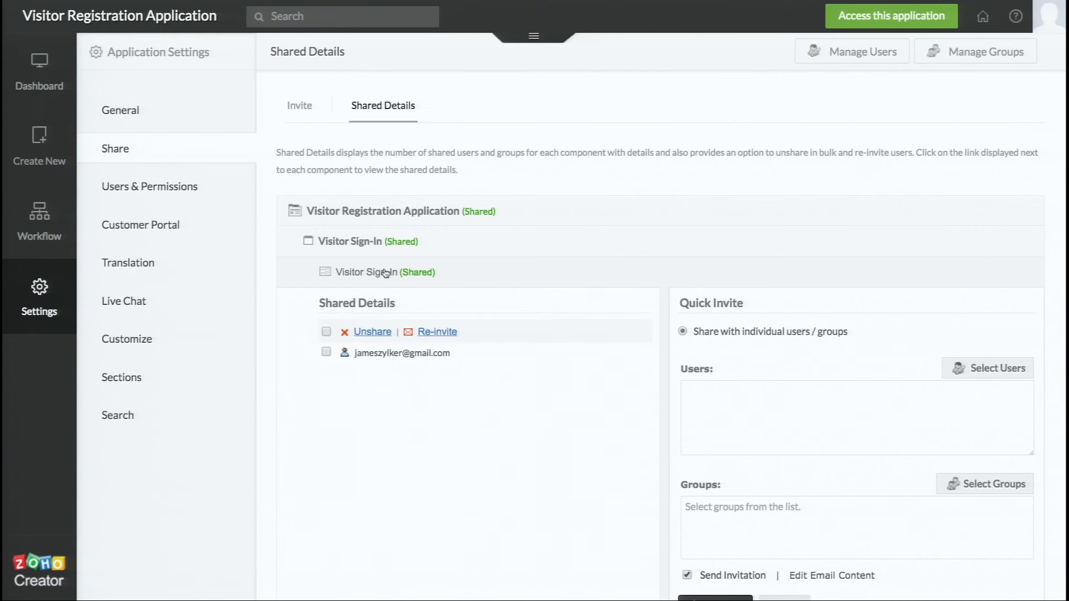
scroll(385, 274, down, 1)
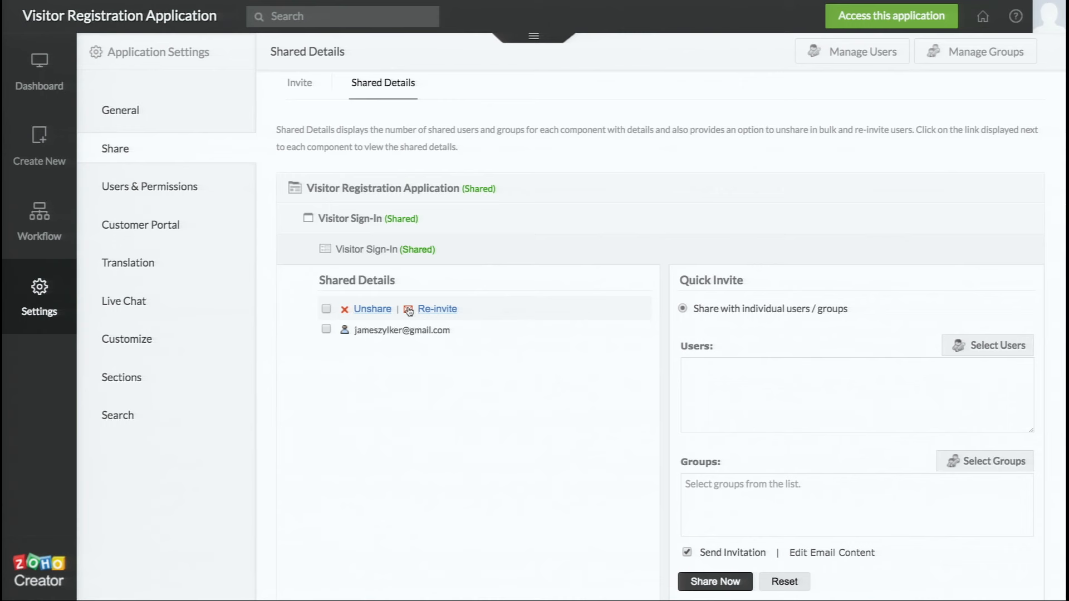
scroll(444, 393, down, 5)
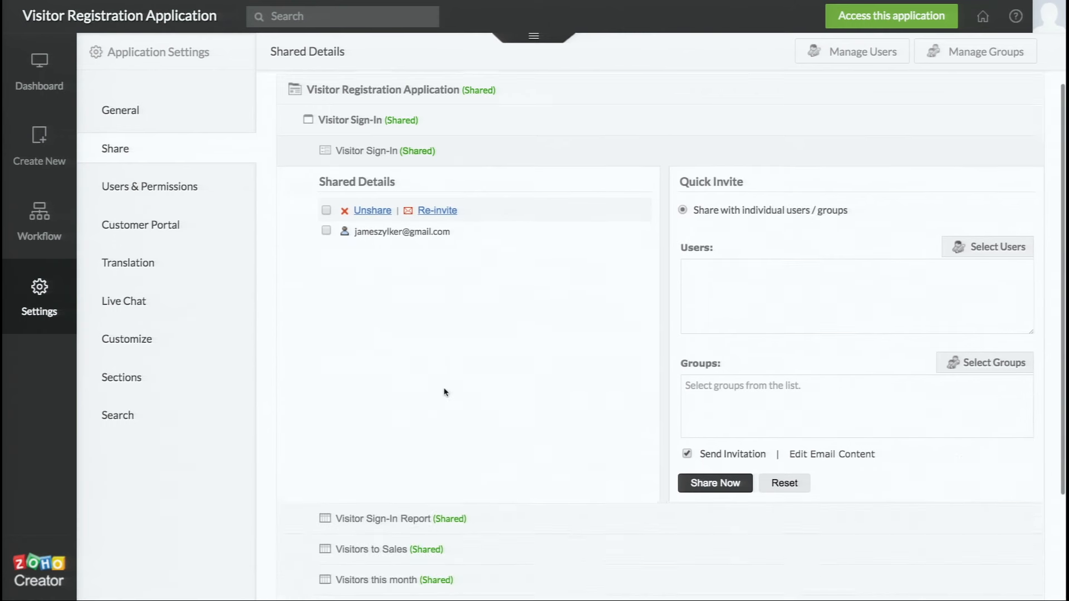
scroll(444, 393, up, 5)
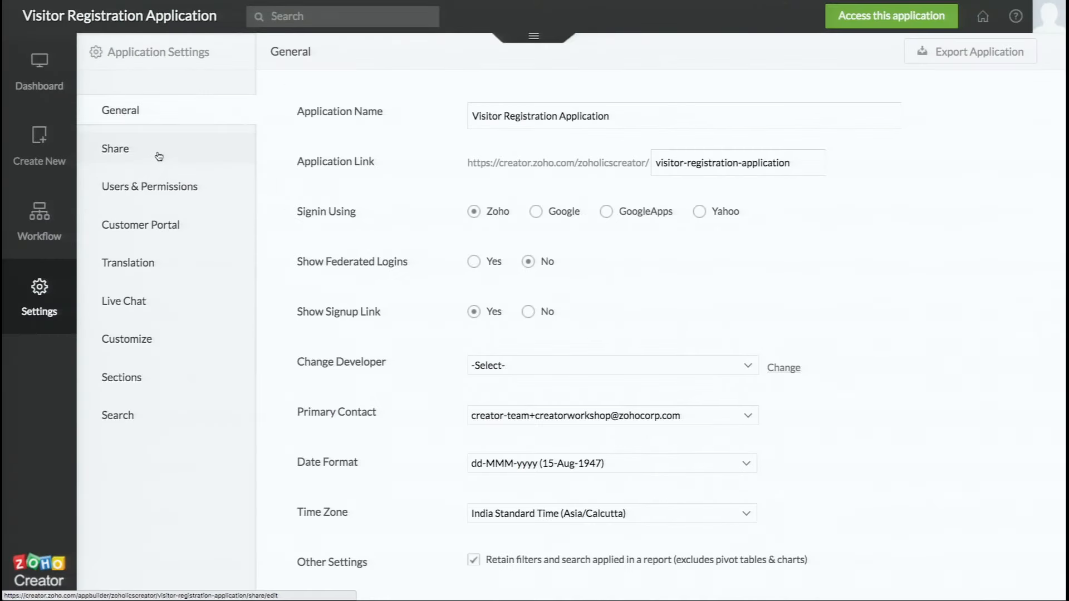
- Open Share in Application Settings to view the Shared Details tab
click(159, 153)
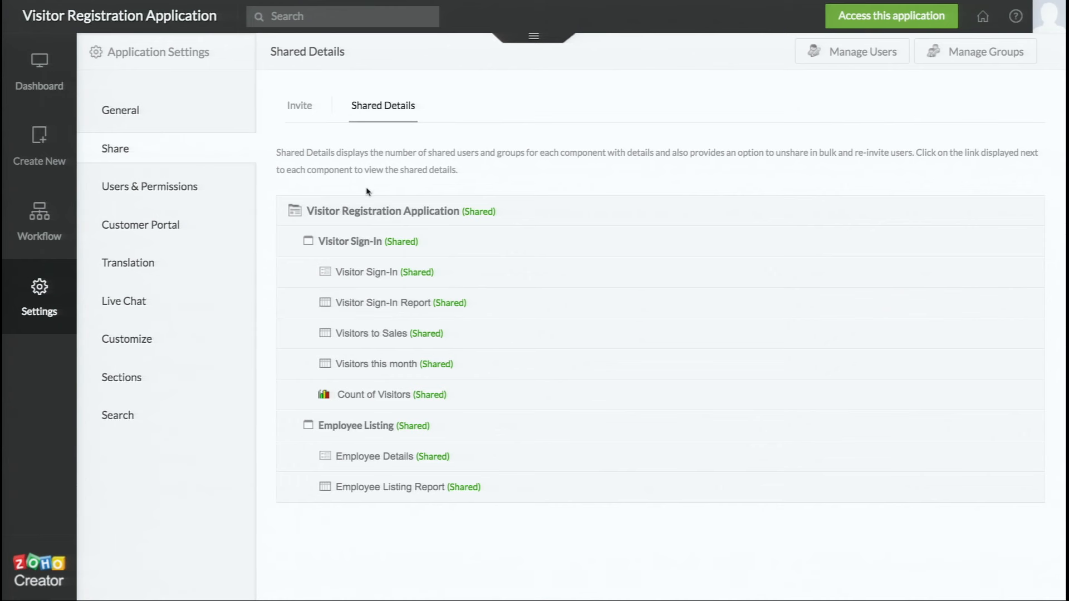
- Switch to the Invite tab for a fresh component-sharing form
click(301, 113)
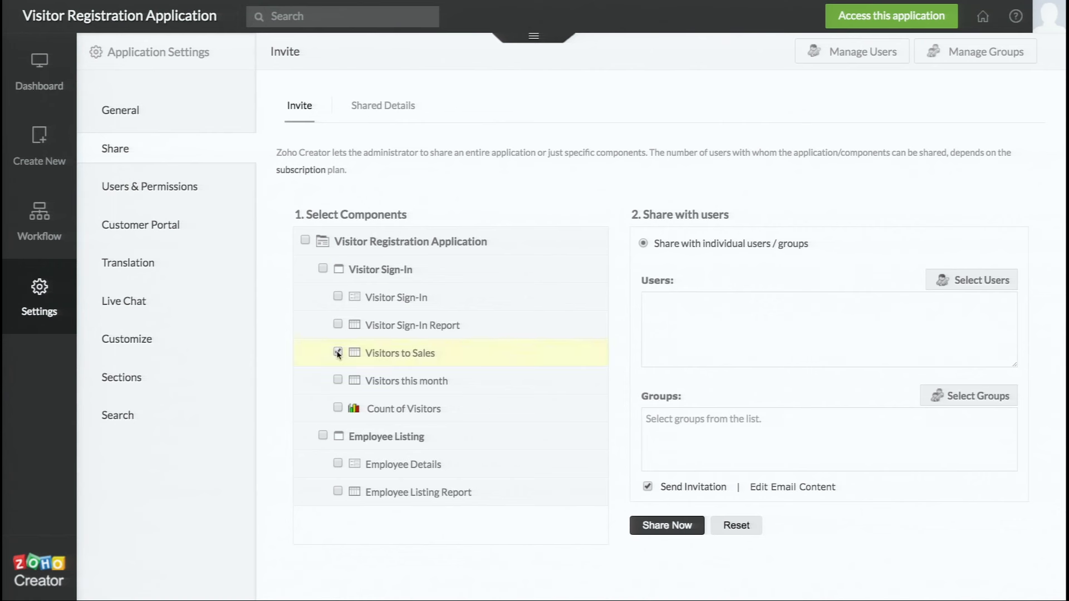
click(659, 349)
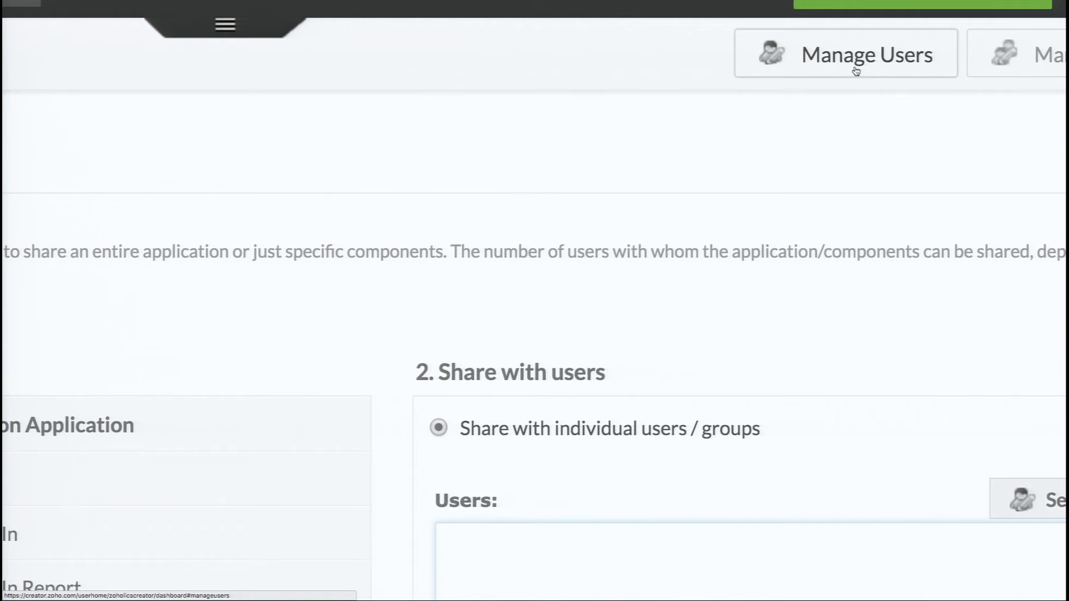
click(856, 71)
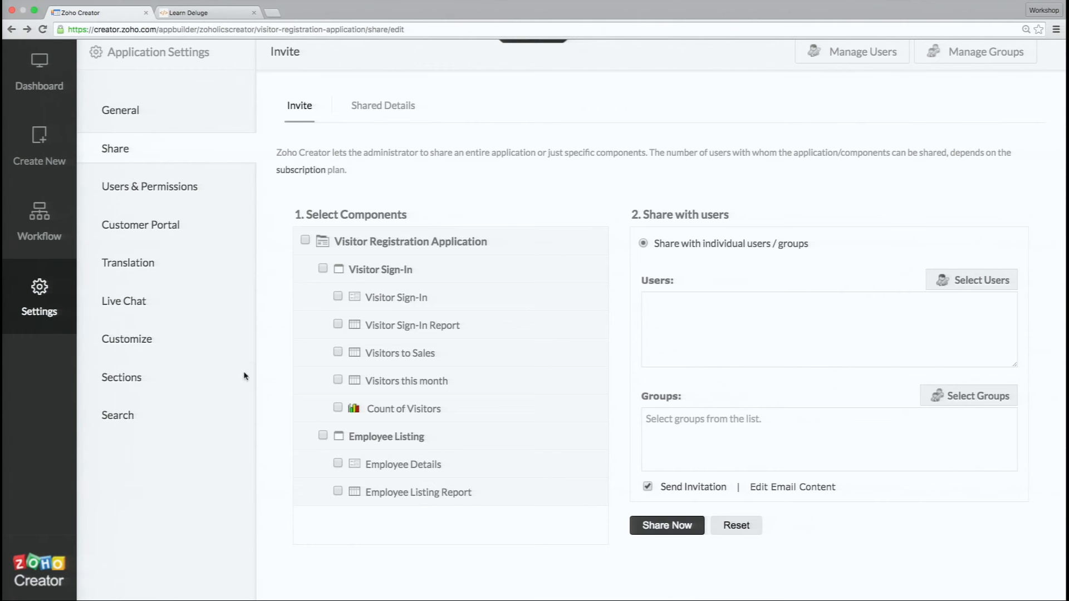
- Review Users & Permissions, then go back to the Shared Details list
click(188, 194)
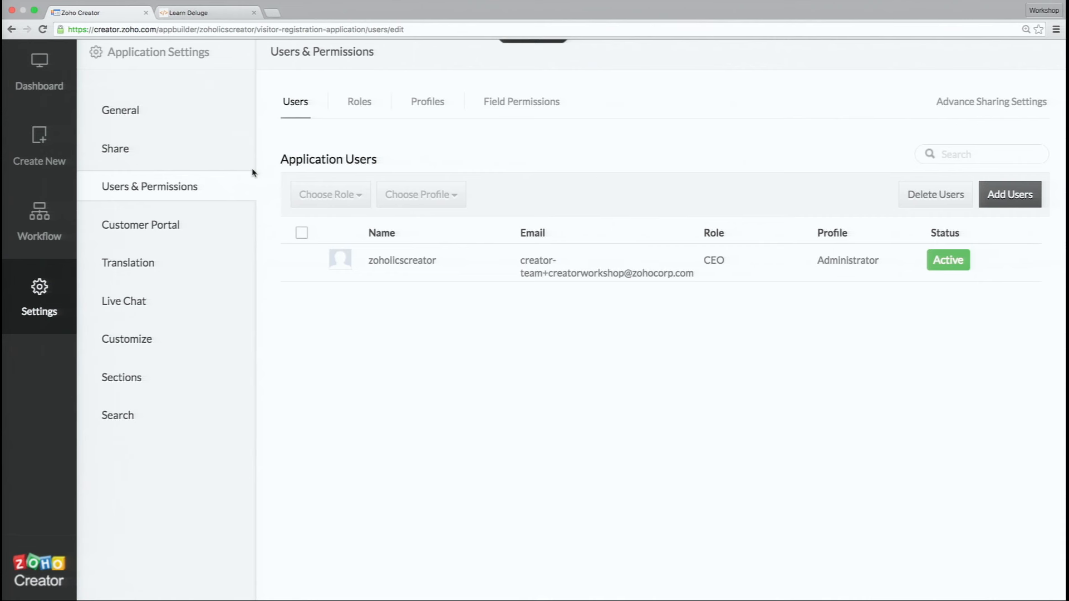
click(167, 146)
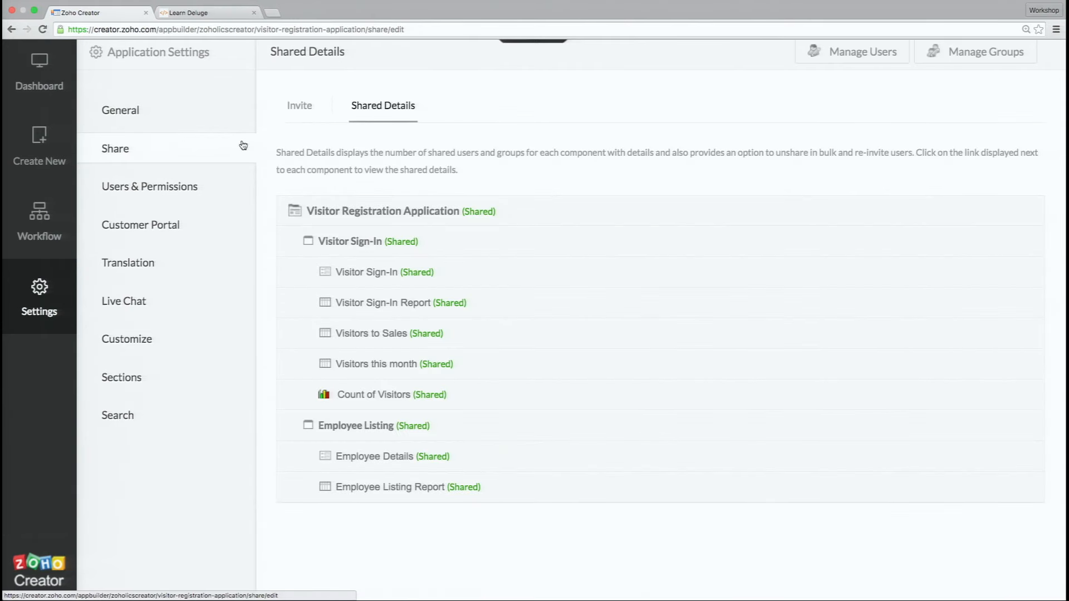
- Switch to the Invite tab showing the application's forms and reports
click(300, 107)
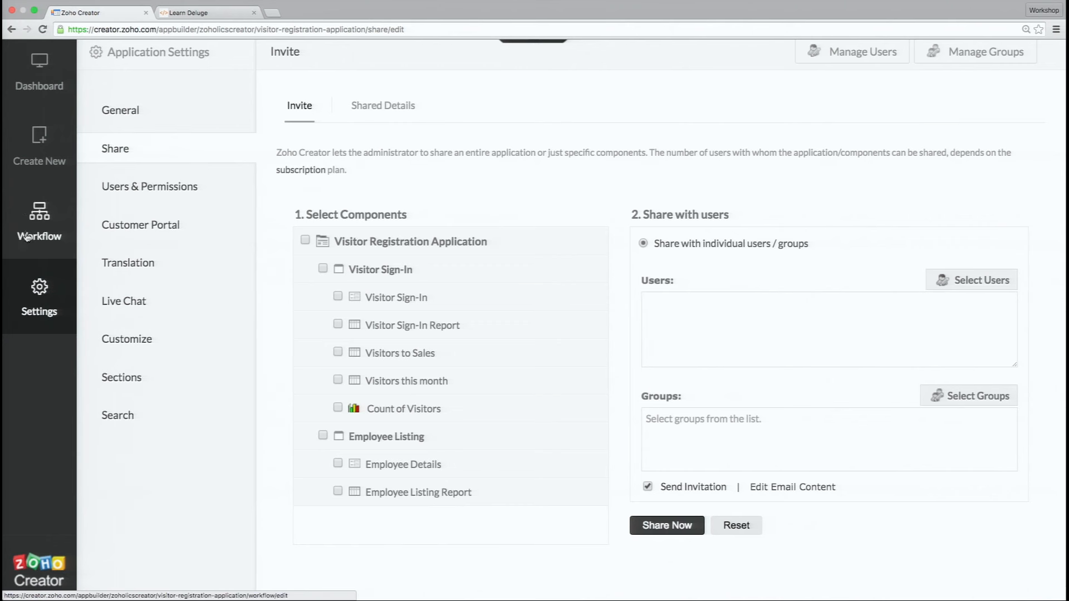
- Go to Settings and show the Visitor Registration Application dashboard
click(40, 292)
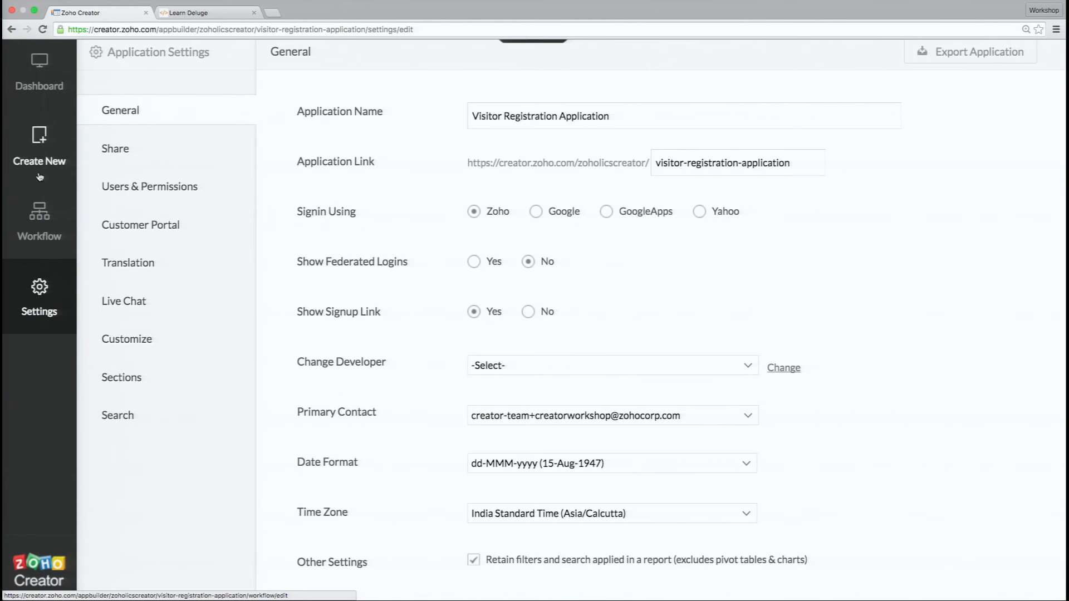
click(40, 103)
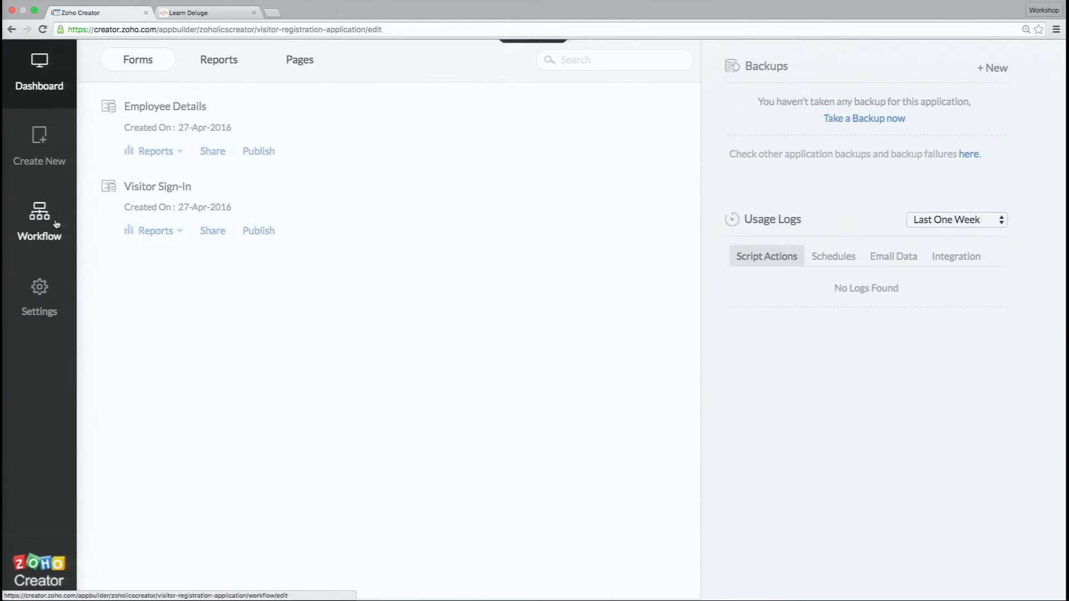
- Show the Application Settings General page for Visitor Registration Application
click(58, 292)
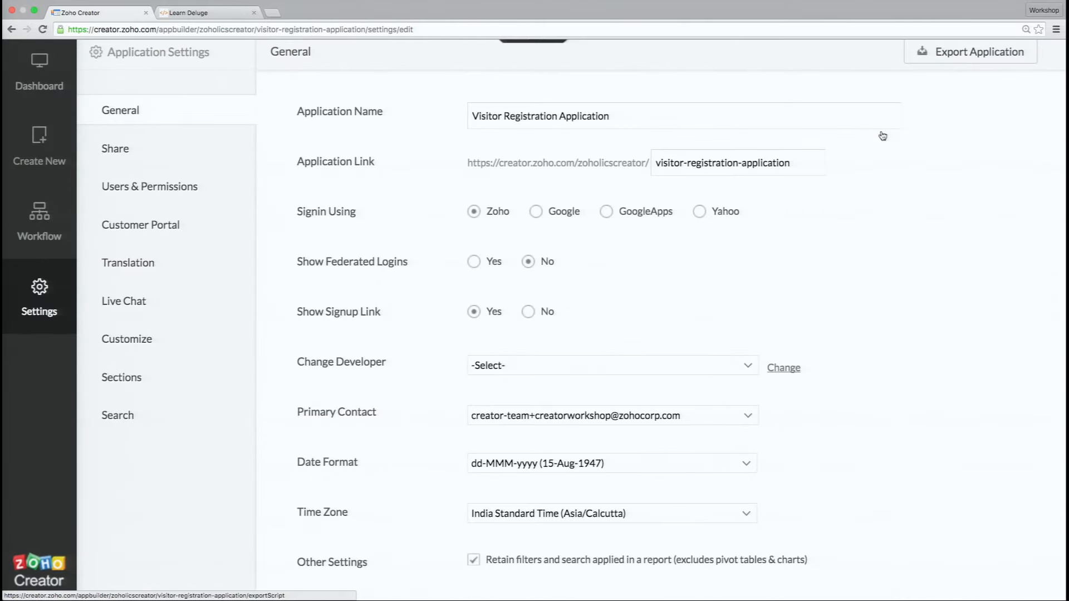
- Export the Visitor Registration Application from the General settings page
click(947, 55)
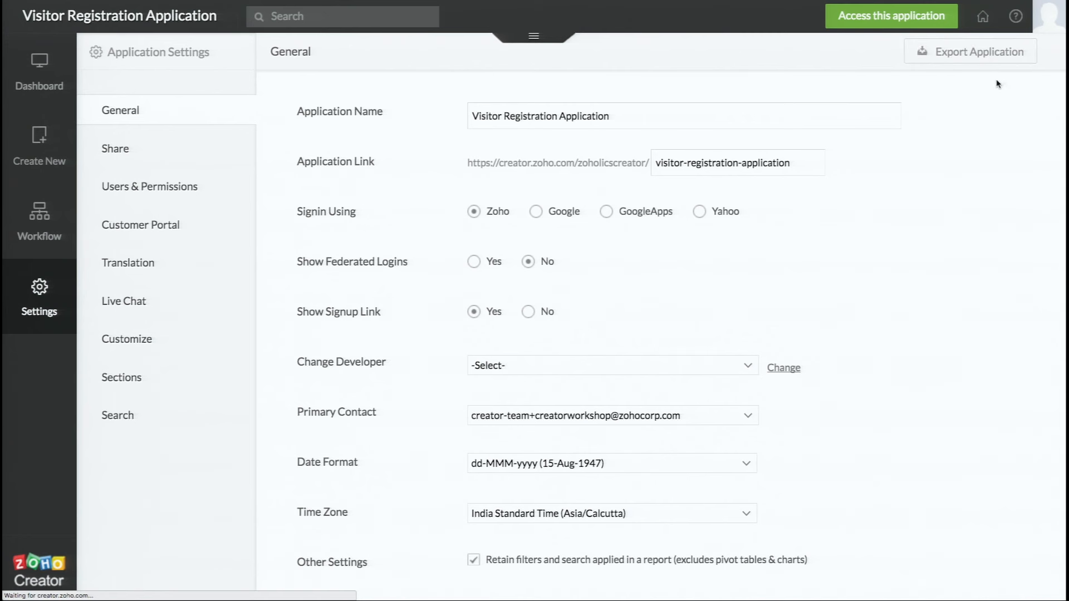
click(974, 55)
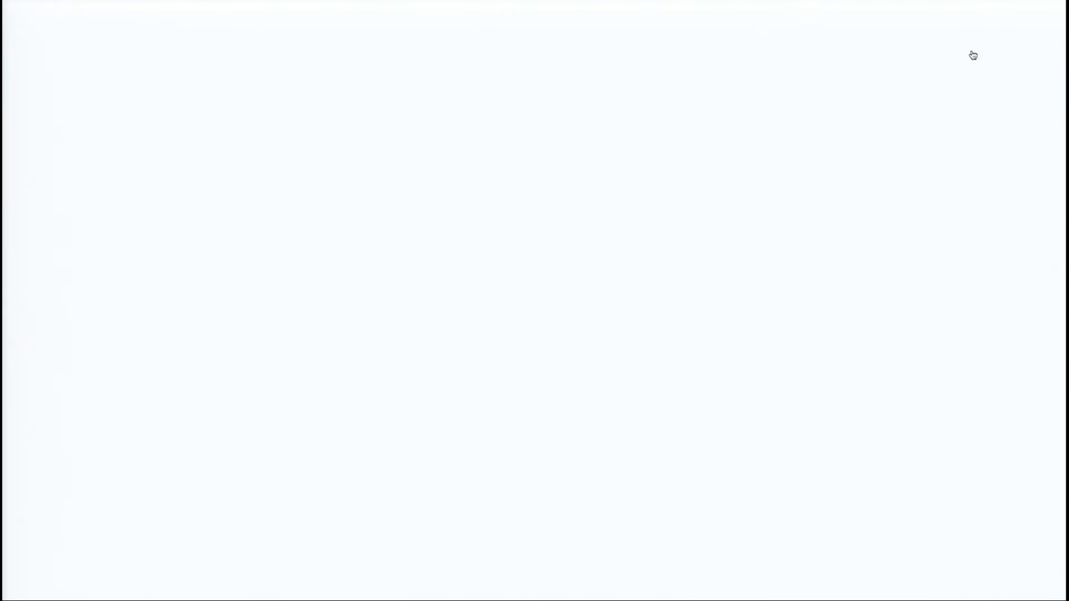